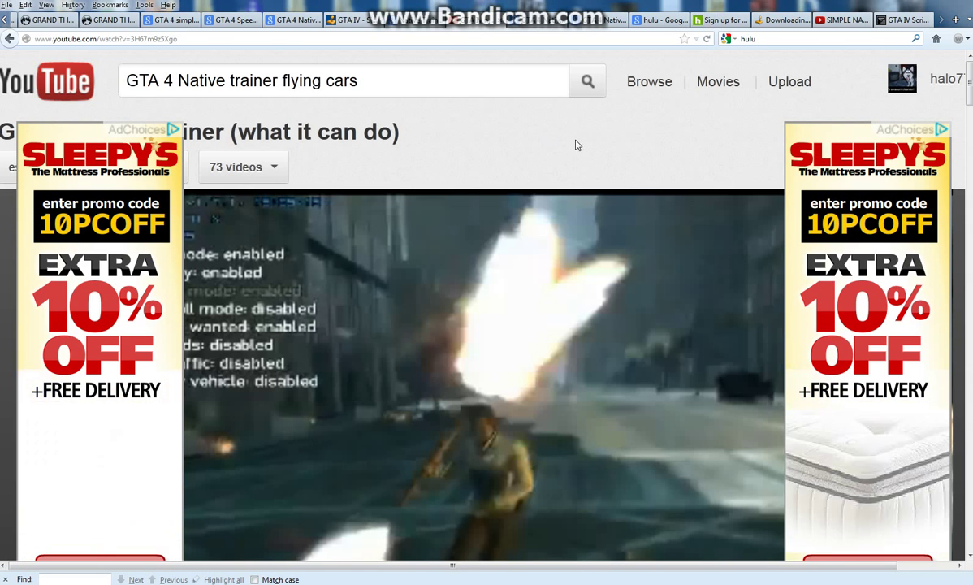
Bring Firefox's downloads list to the front from the taskbar
scroll(577, 154, down, 10)
scroll(588, 169, up, 4)
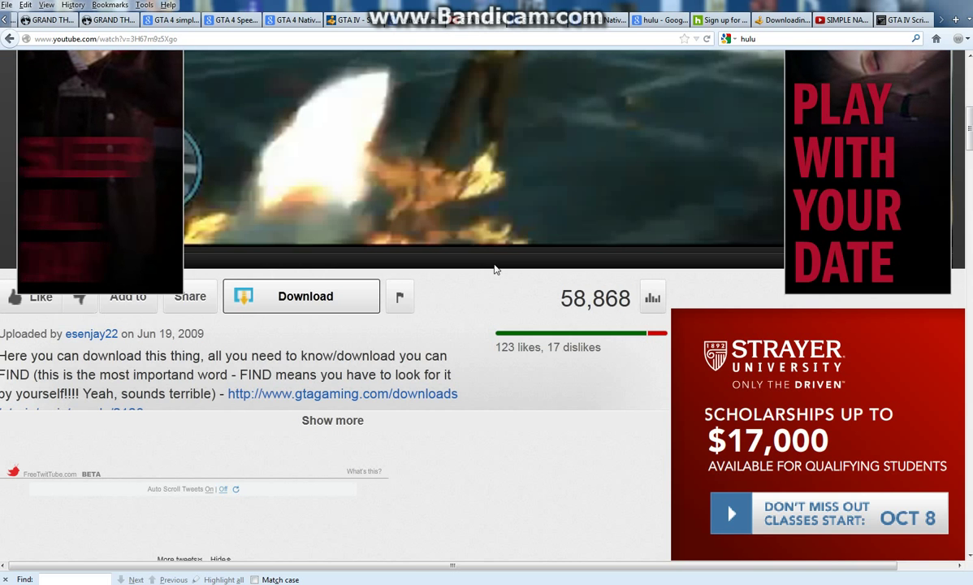
scroll(497, 268, up, 4)
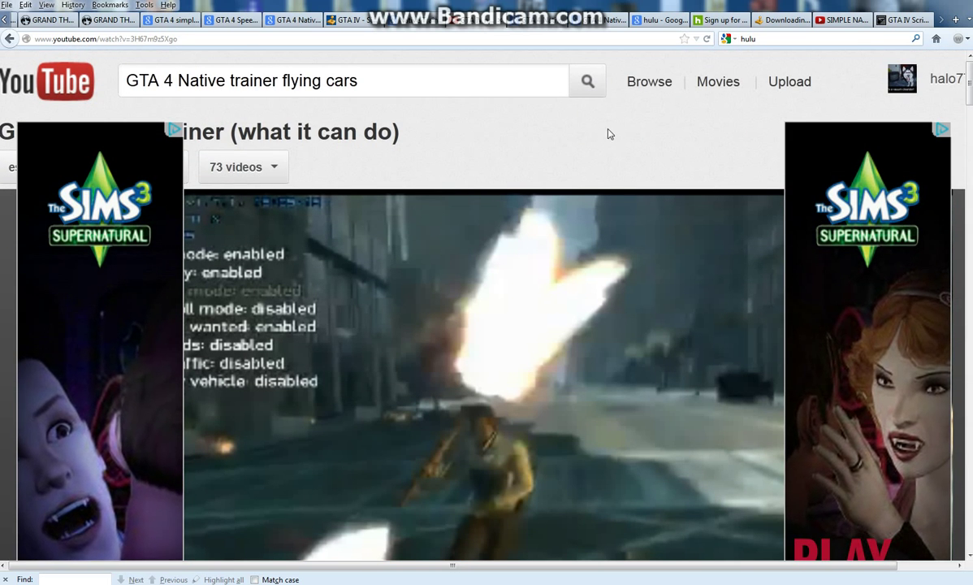
scroll(642, 159, down, 5)
scroll(617, 156, up, 5)
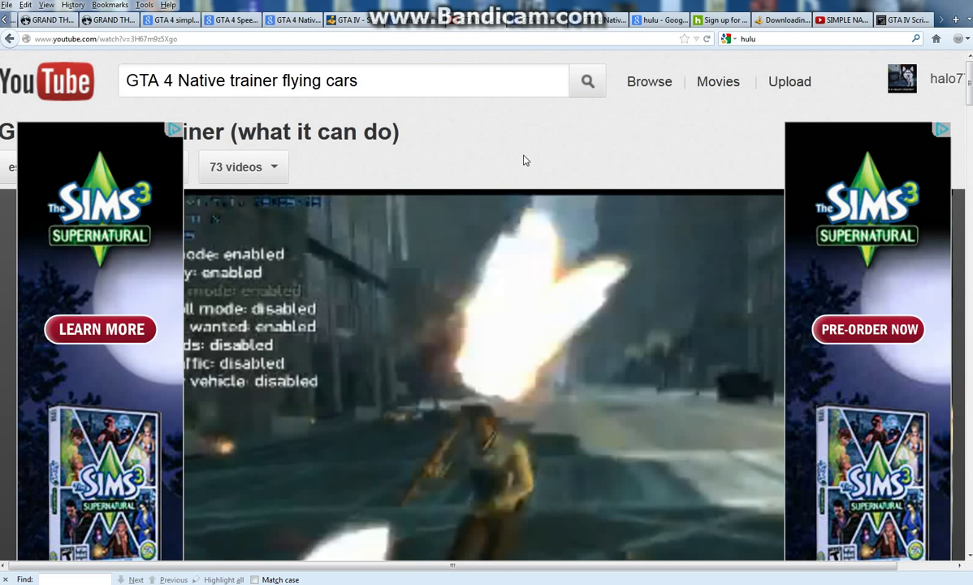
scroll(158, 502, down, 5)
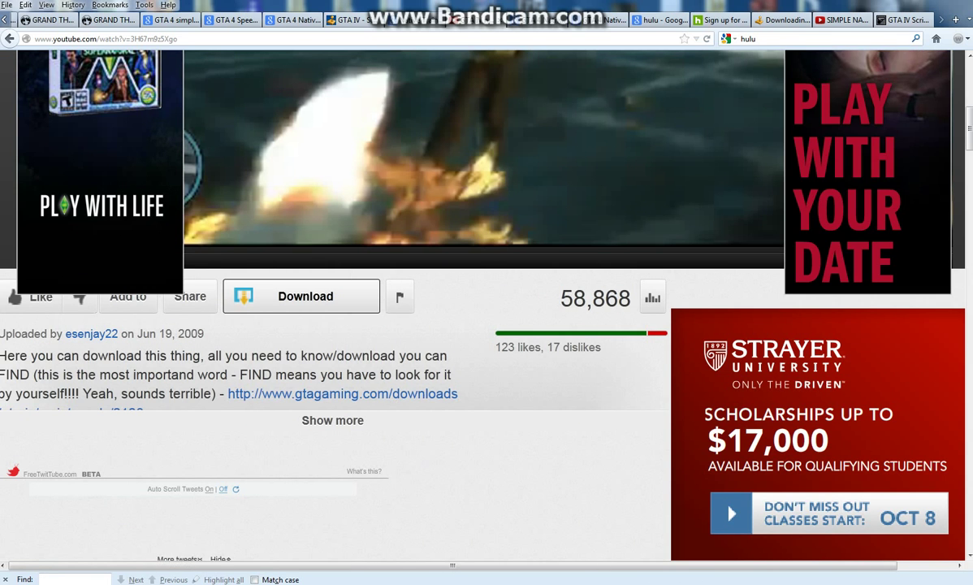
mouse_move(671, 583)
click(713, 494)
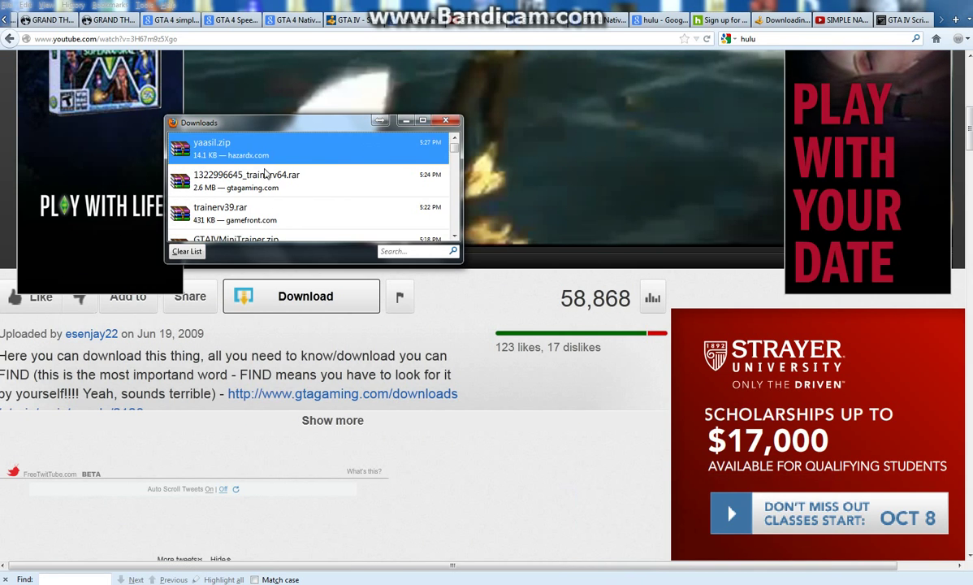
scroll(279, 160, down, 1)
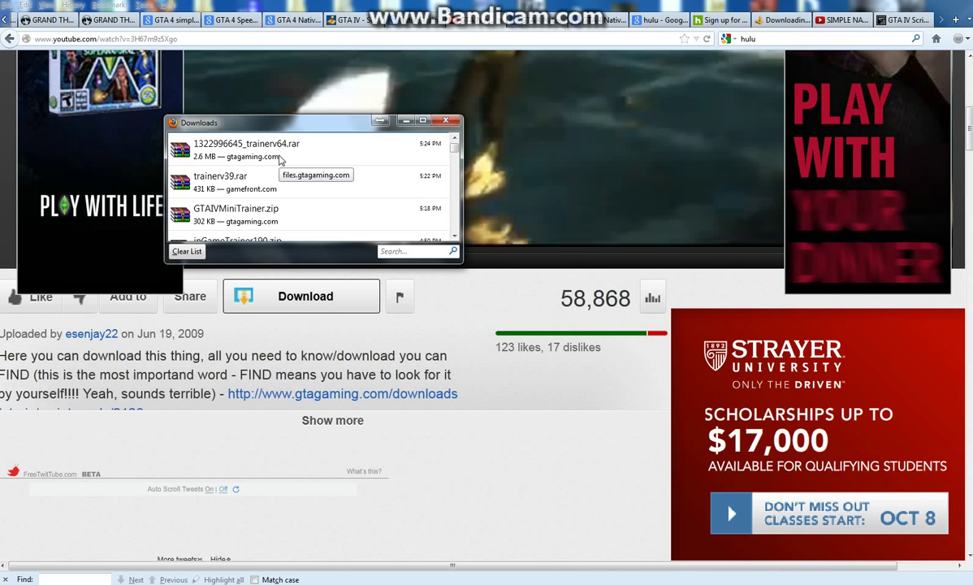
click(247, 159)
scroll(249, 160, up, 1)
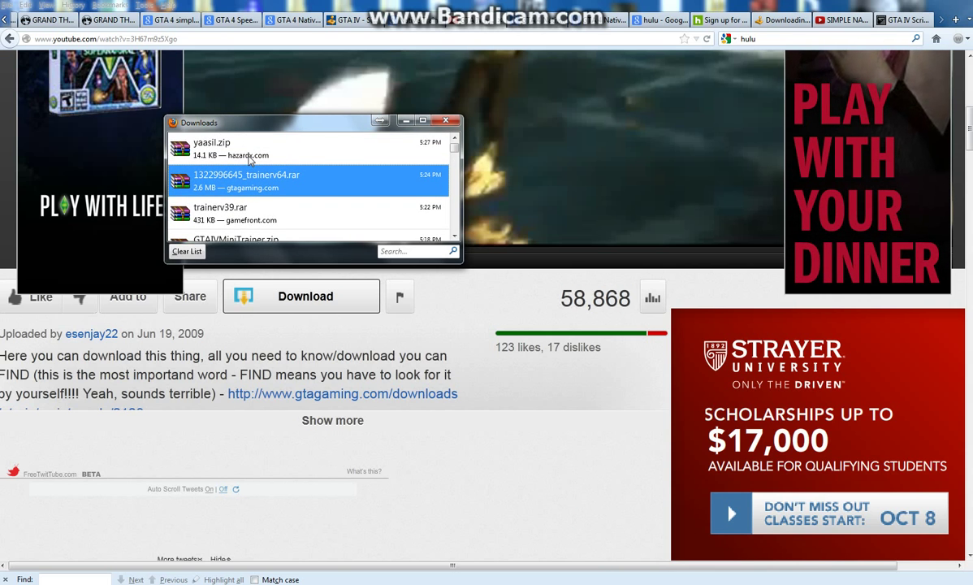
click(234, 147)
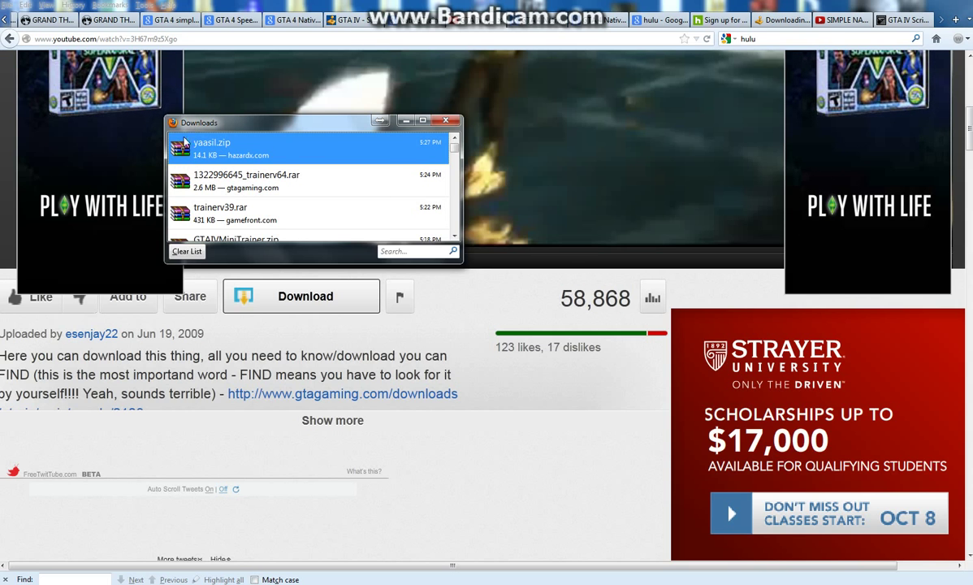
double_click(244, 174)
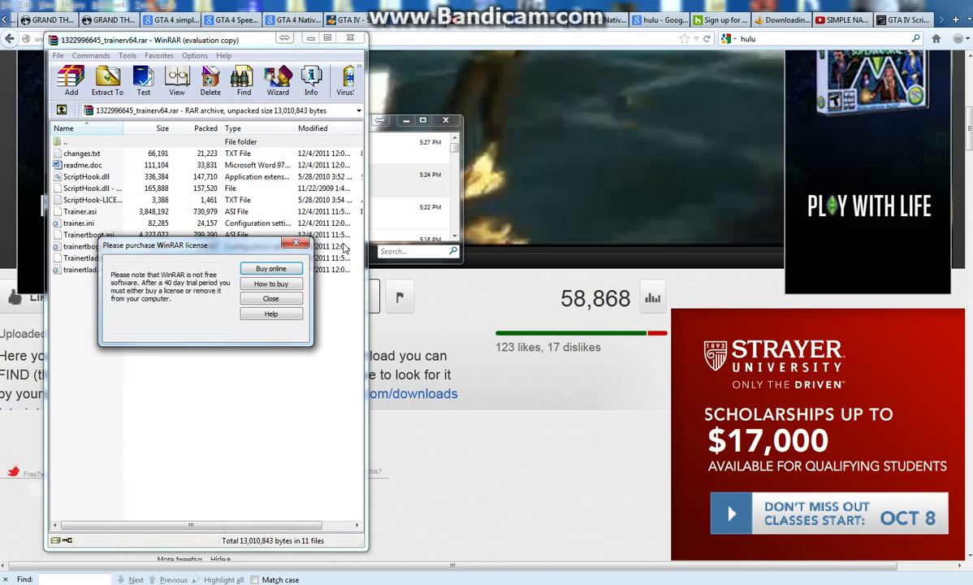
Dismiss the WinRAR licence reminder, shift the archive window right, and open the Start menu
click(296, 245)
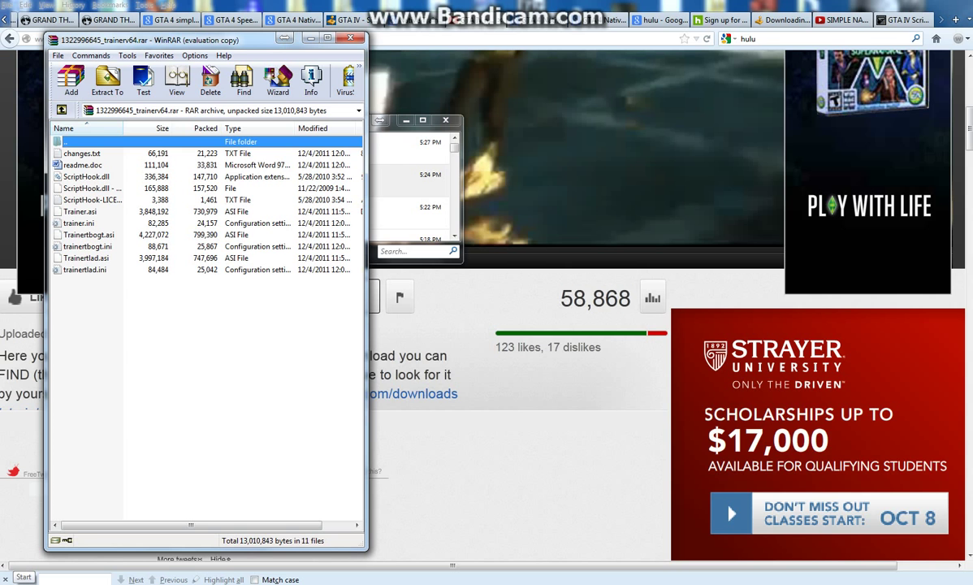
drag(176, 43, 650, 89)
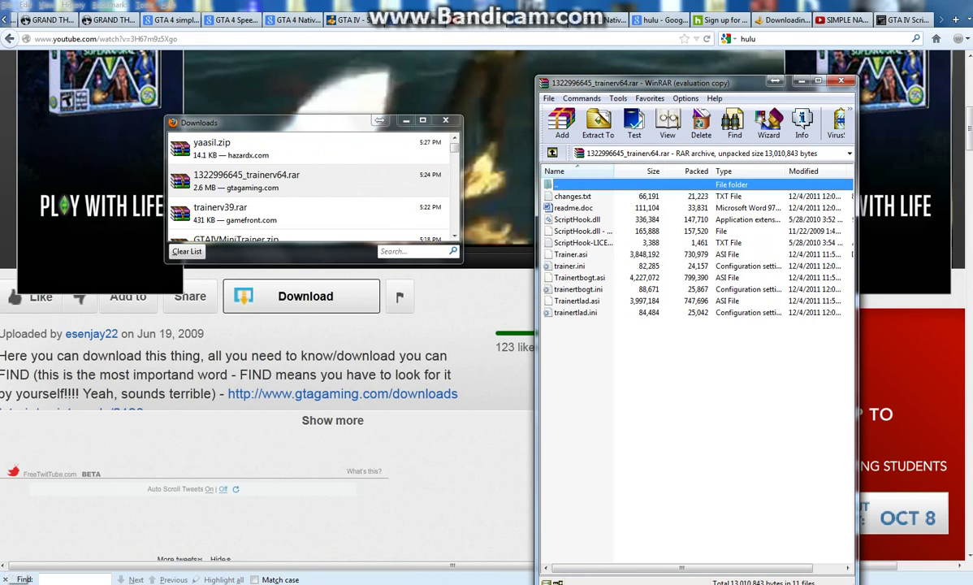
click(10, 581)
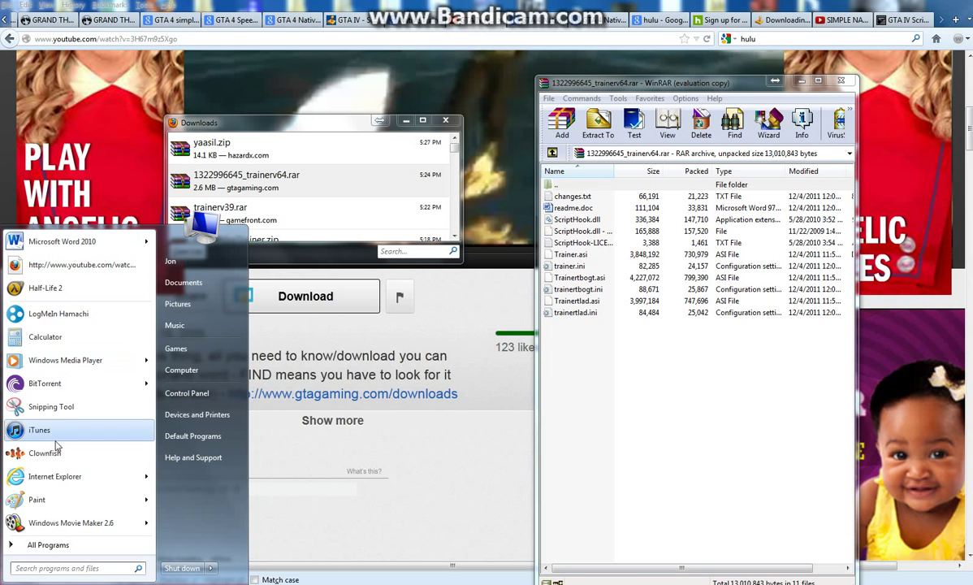
Browse Local Disk (C:) and Program Files, then open New Volume (E:) instead
click(198, 372)
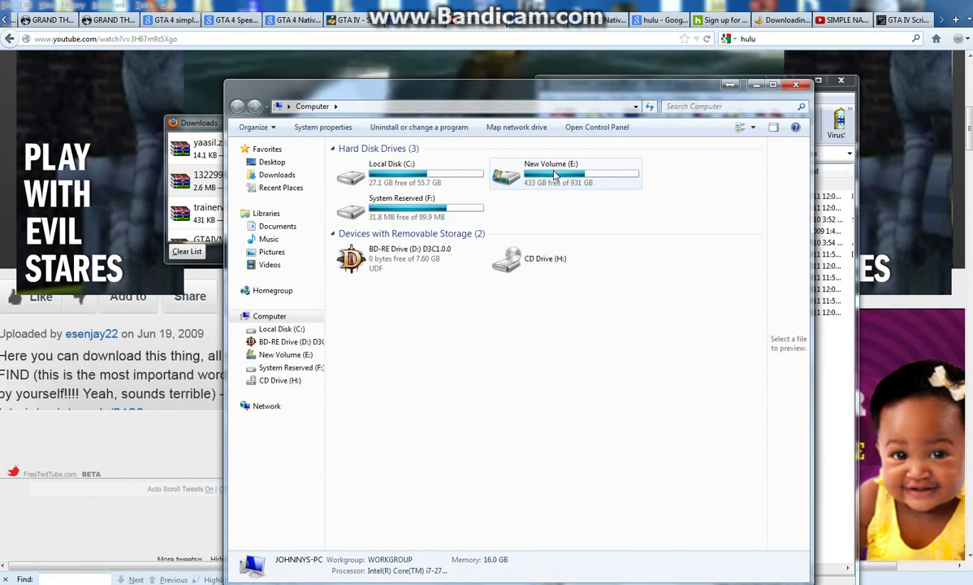
double_click(449, 181)
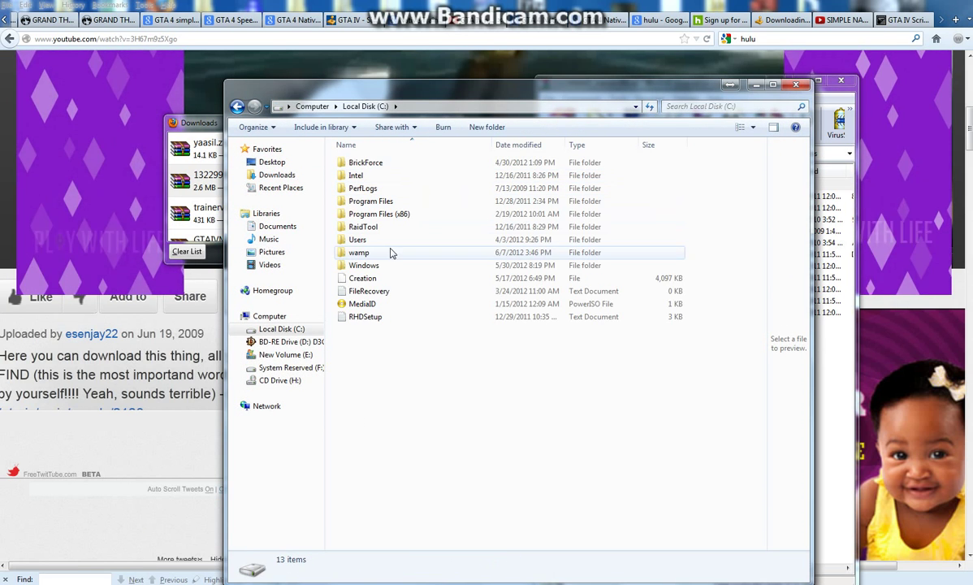
double_click(429, 204)
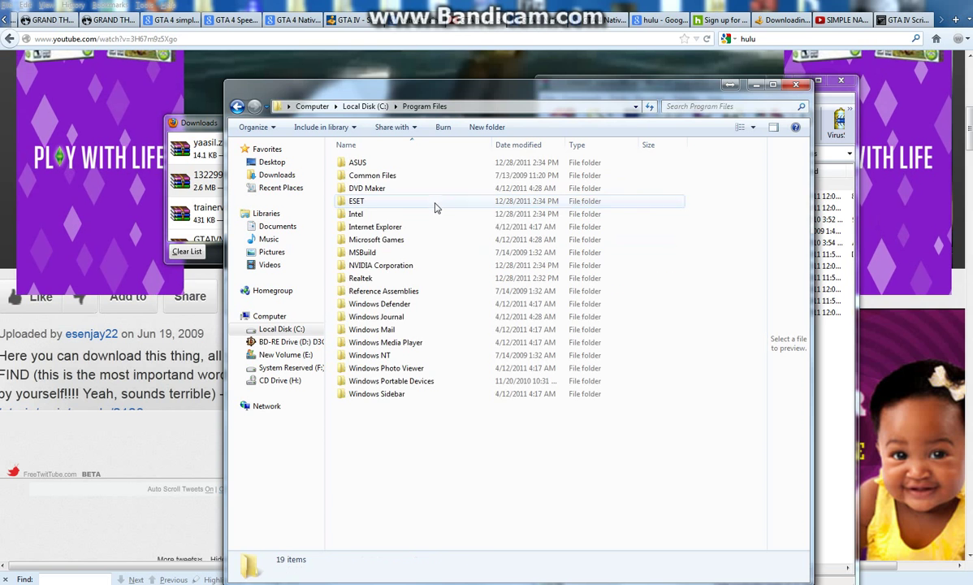
click(238, 107)
click(237, 107)
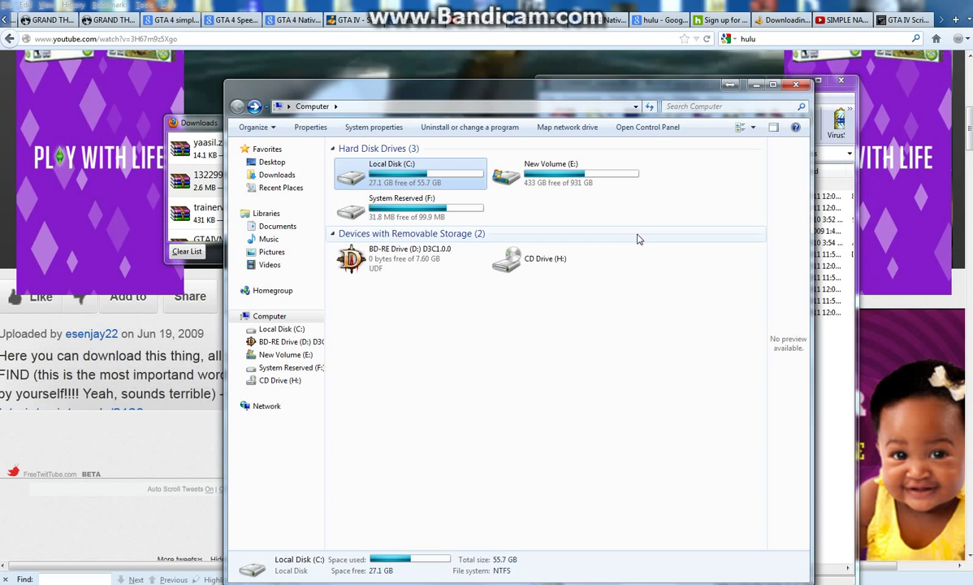
double_click(535, 168)
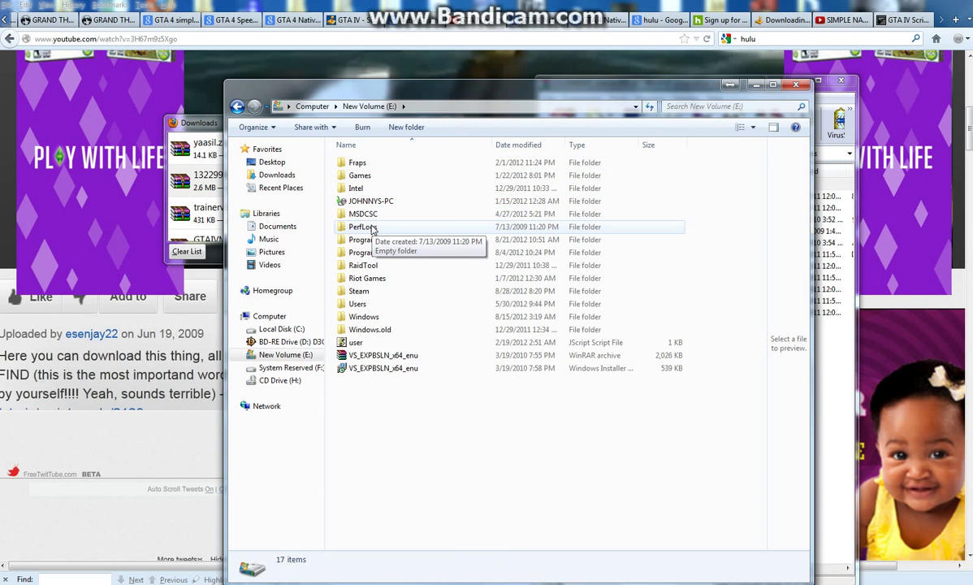
Delete the folder named after the PC from New Volume (E:)
click(370, 202)
right_click(372, 203)
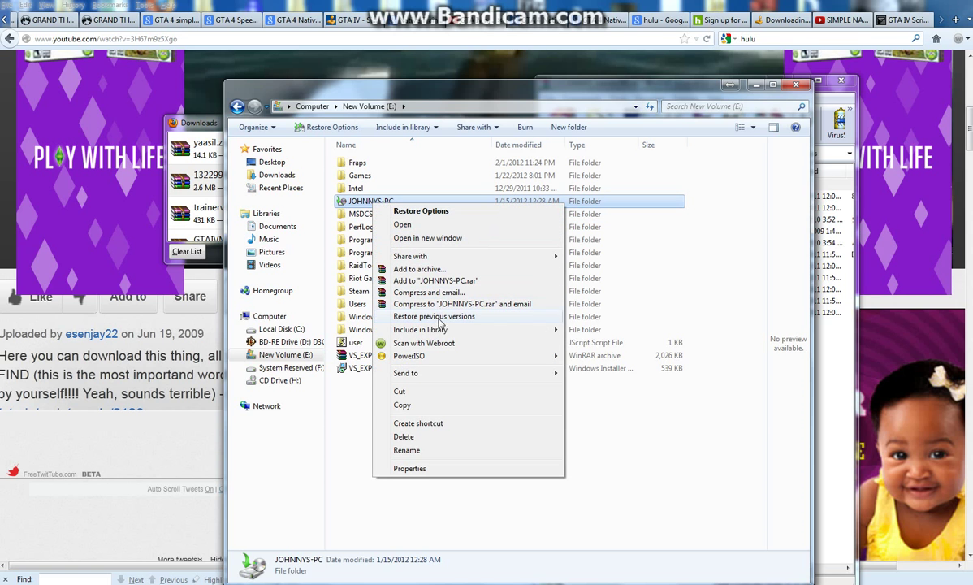
click(424, 441)
click(532, 342)
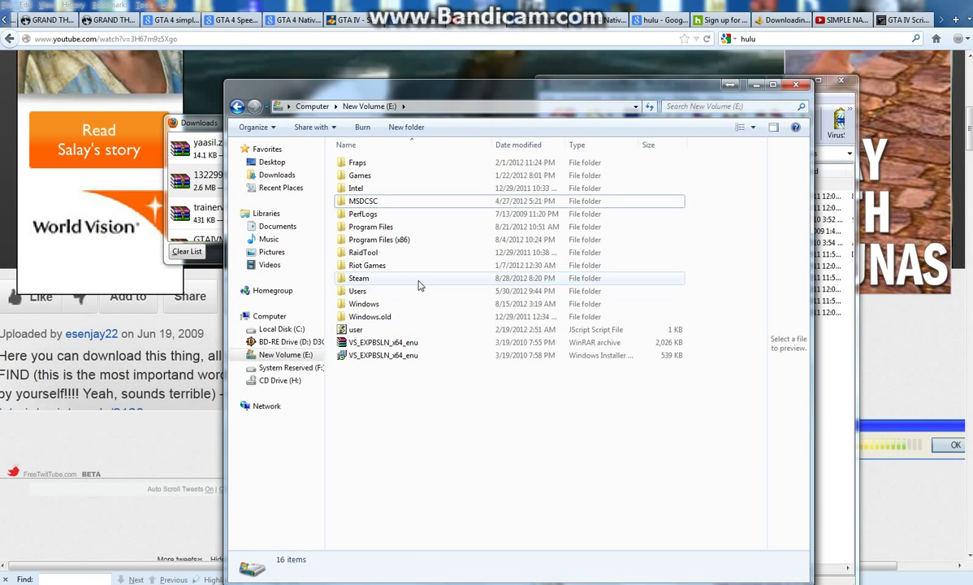
Navigate Steam > steamapps > common > Grand Theft Auto IV > GTAIV on drive E:
double_click(418, 279)
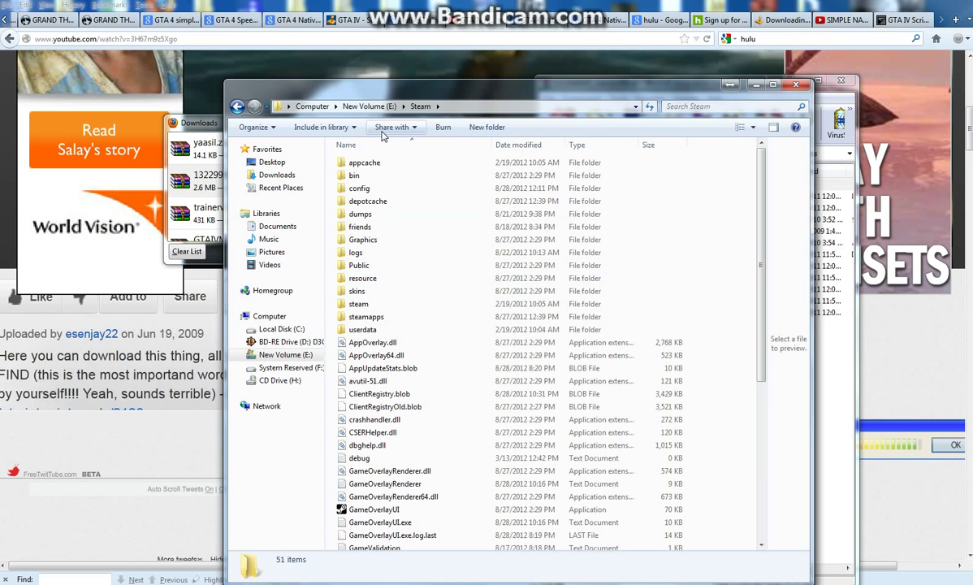
click(238, 106)
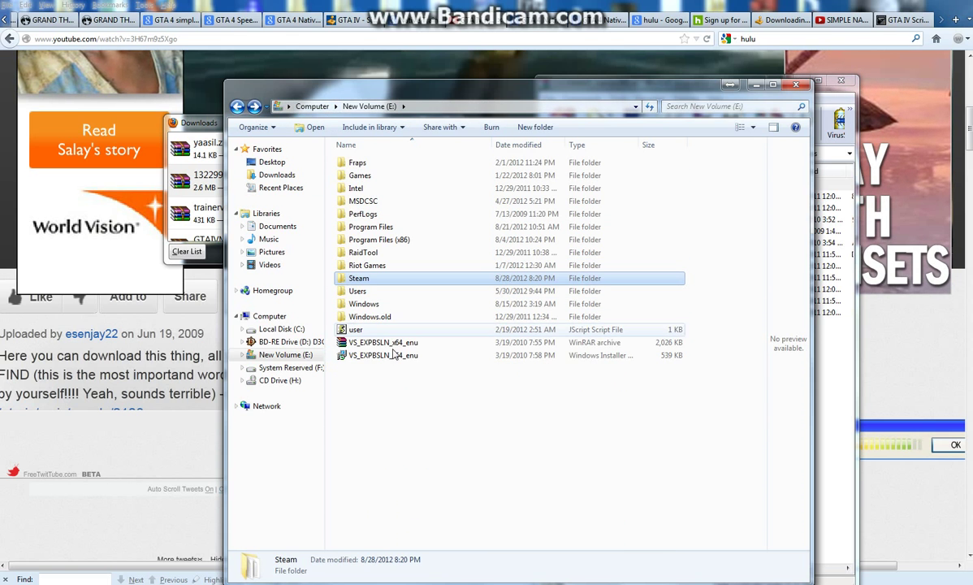
double_click(428, 281)
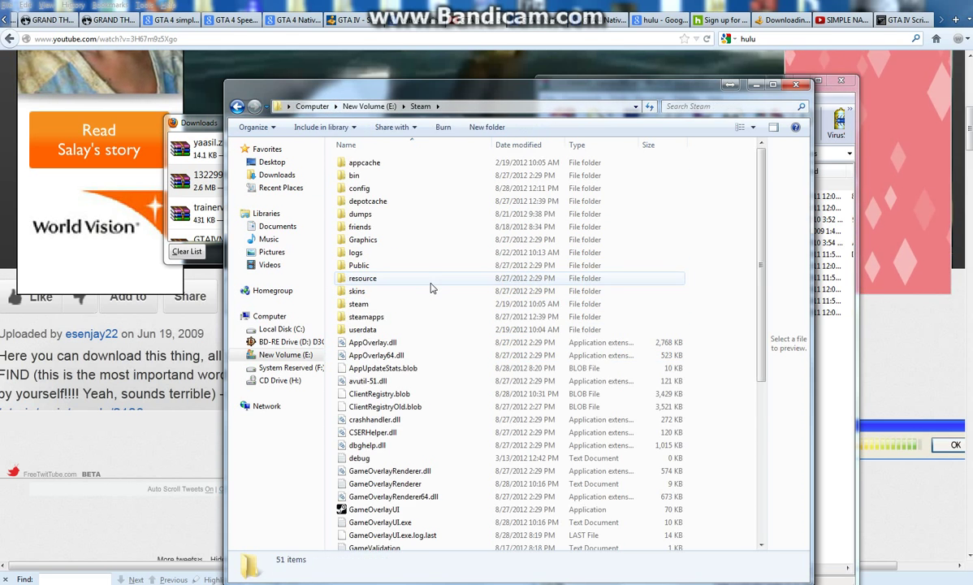
double_click(419, 317)
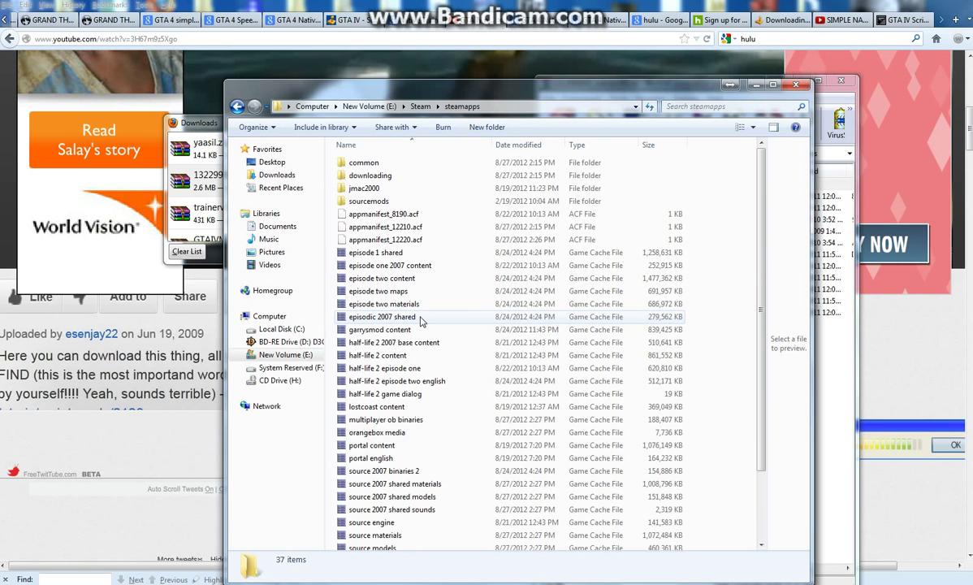
click(422, 164)
double_click(422, 164)
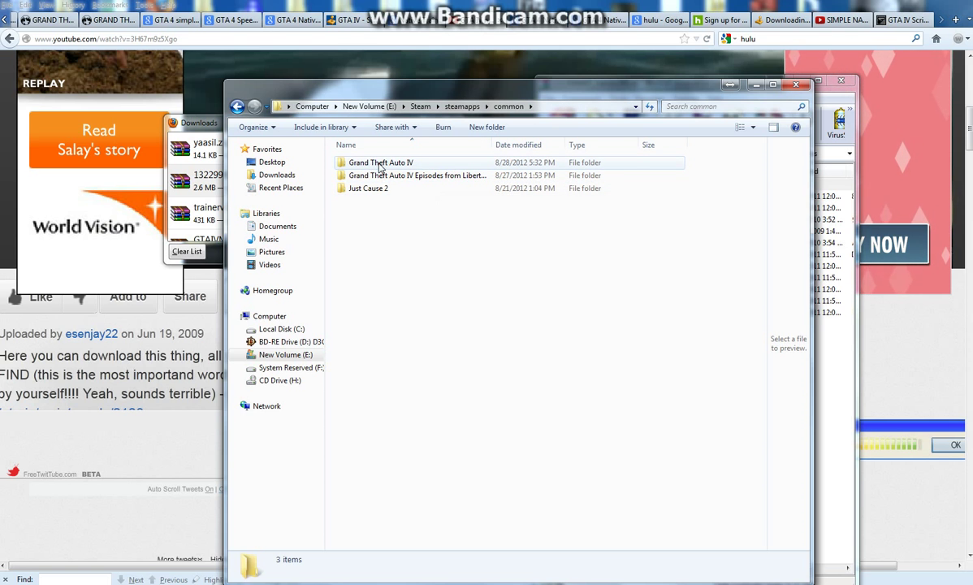
double_click(445, 168)
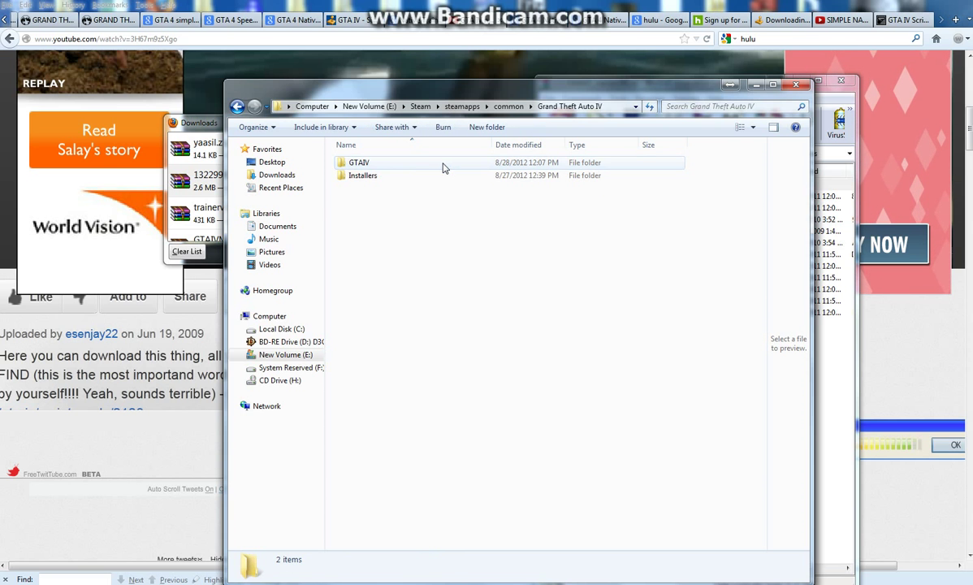
click(238, 108)
double_click(372, 162)
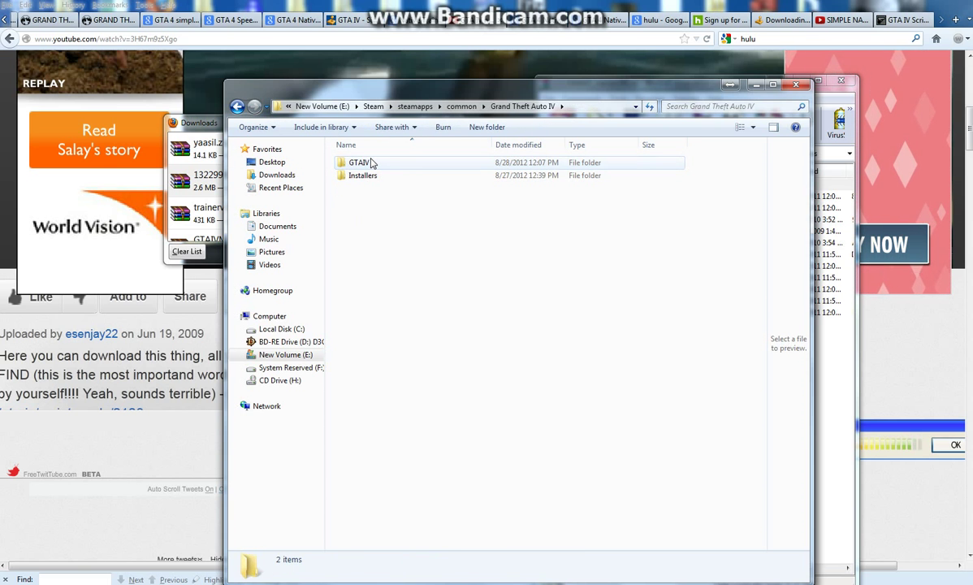
double_click(371, 162)
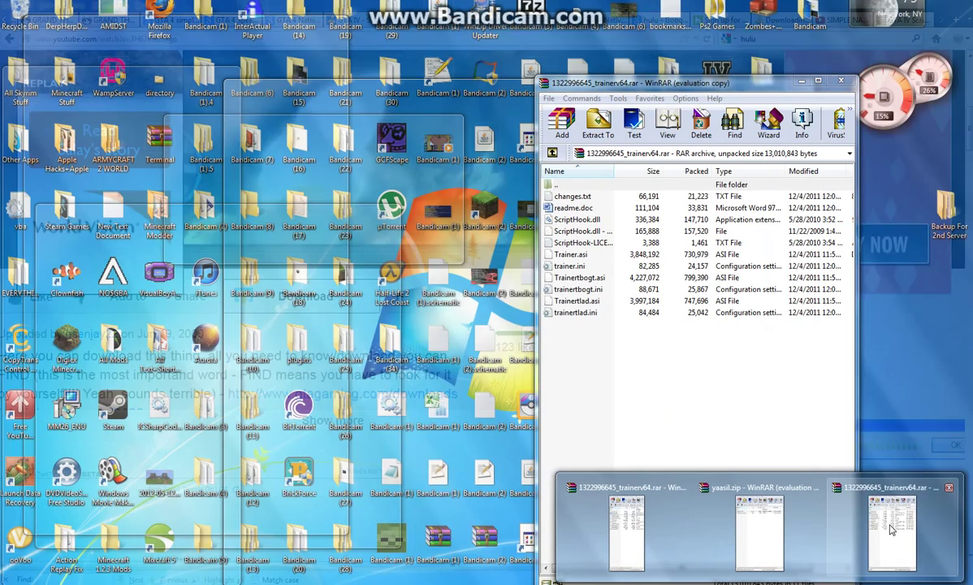
click(873, 523)
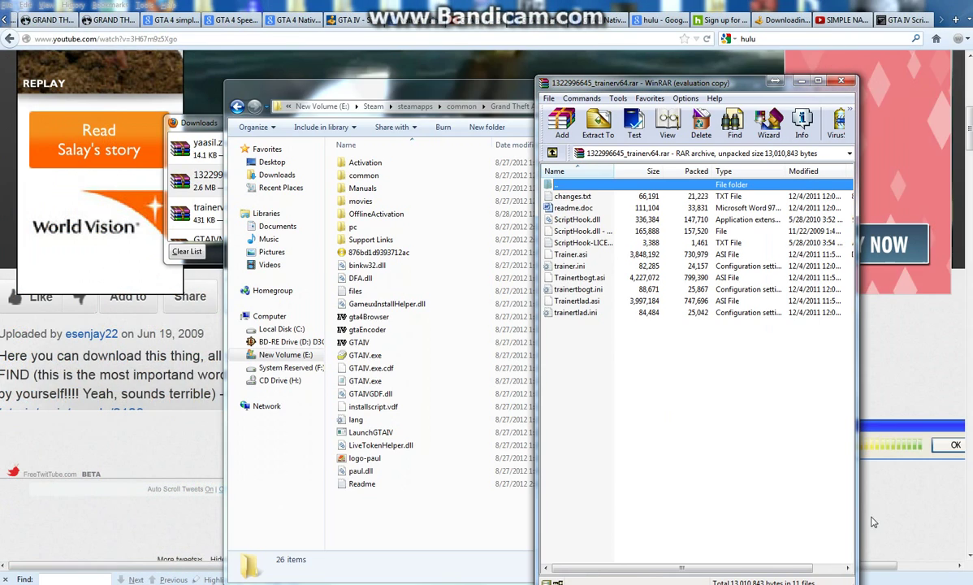
Drag ScriptHook.dll, Trainer.asi and trainer.ini from the trainer archive into the GTAIV folder
click(578, 220)
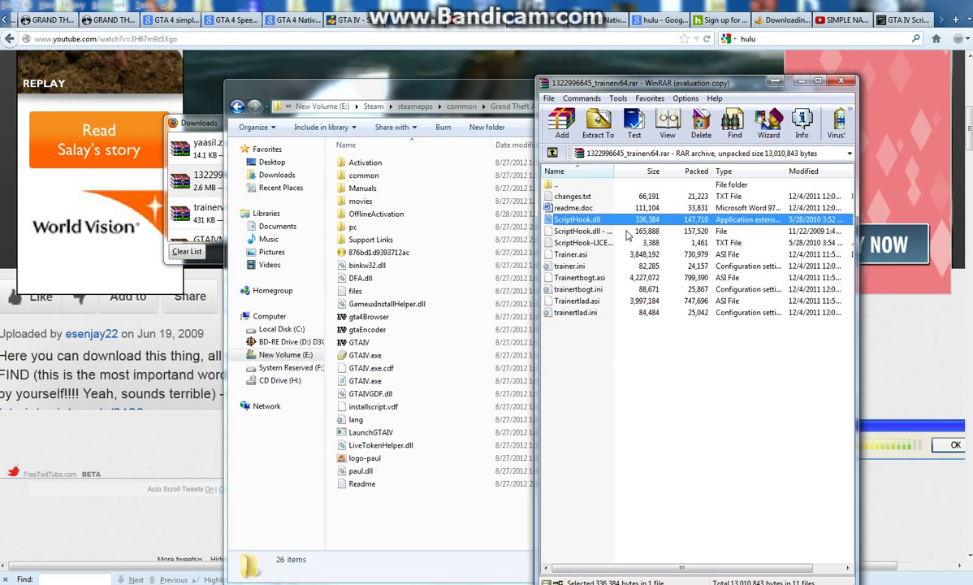
drag(560, 260, 387, 517)
drag(542, 99, 255, 105)
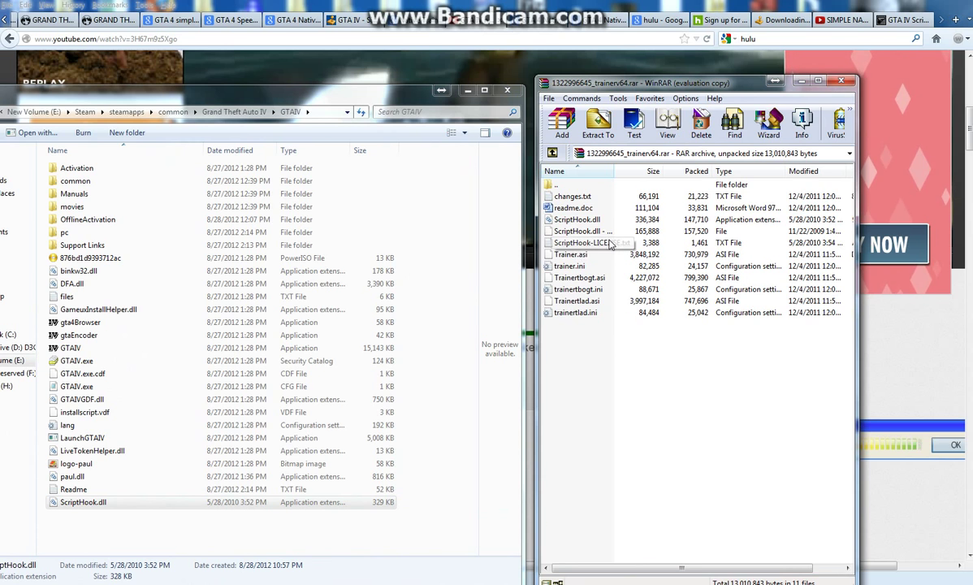
drag(575, 259, 285, 525)
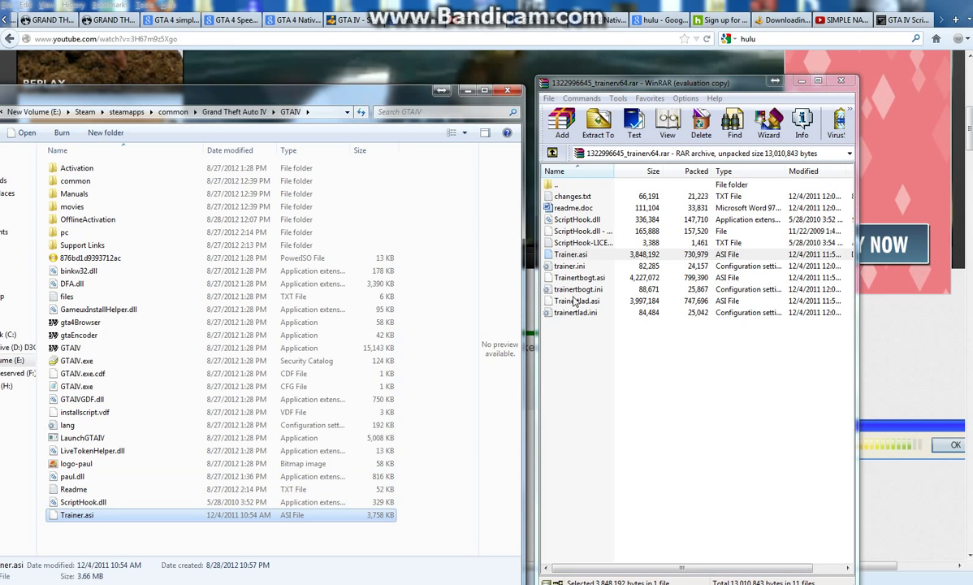
drag(582, 272, 569, 292)
drag(338, 544, 337, 530)
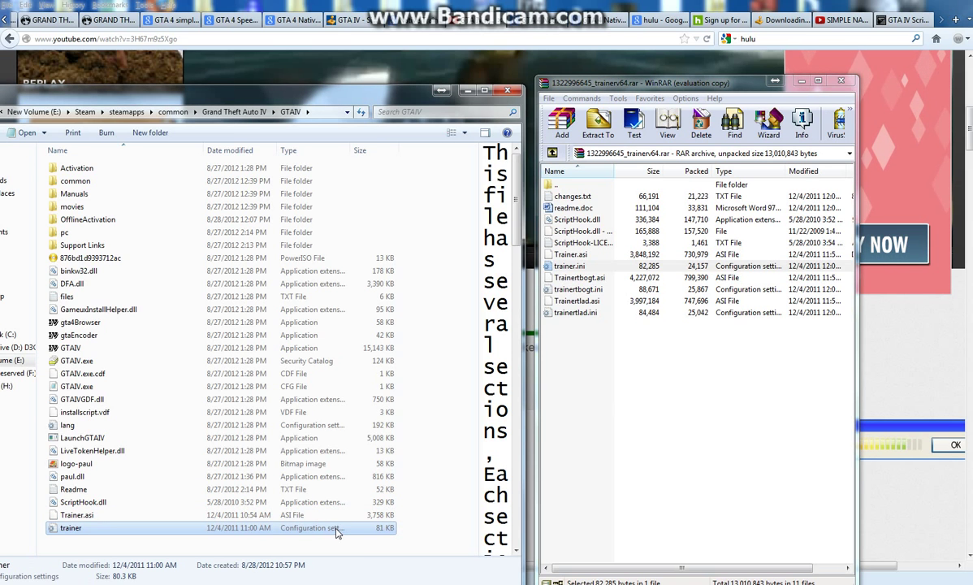
click(601, 294)
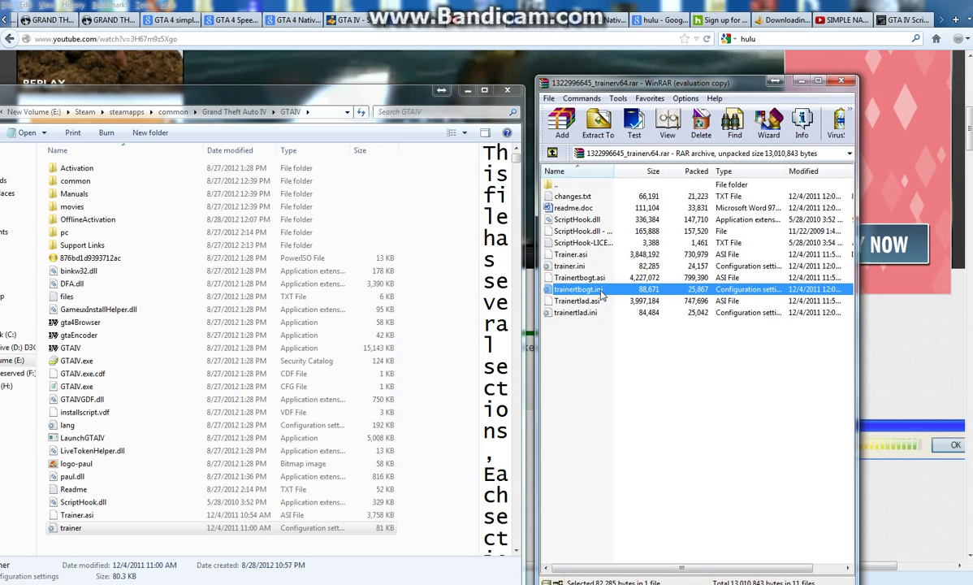
click(582, 382)
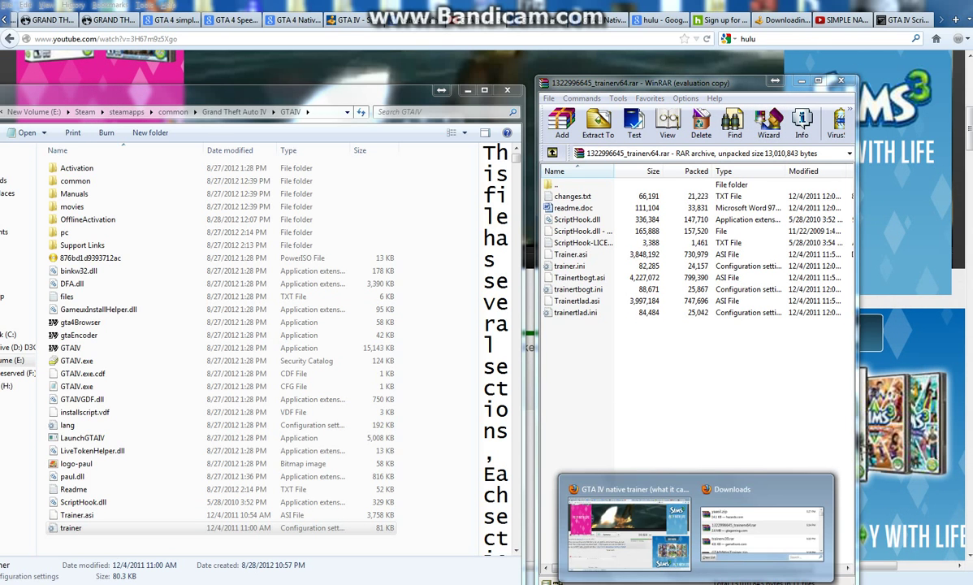
click(713, 494)
Open yaasil.zip, dismiss the licence nag, and drag dsound.dll into the GTAIV folder
double_click(197, 154)
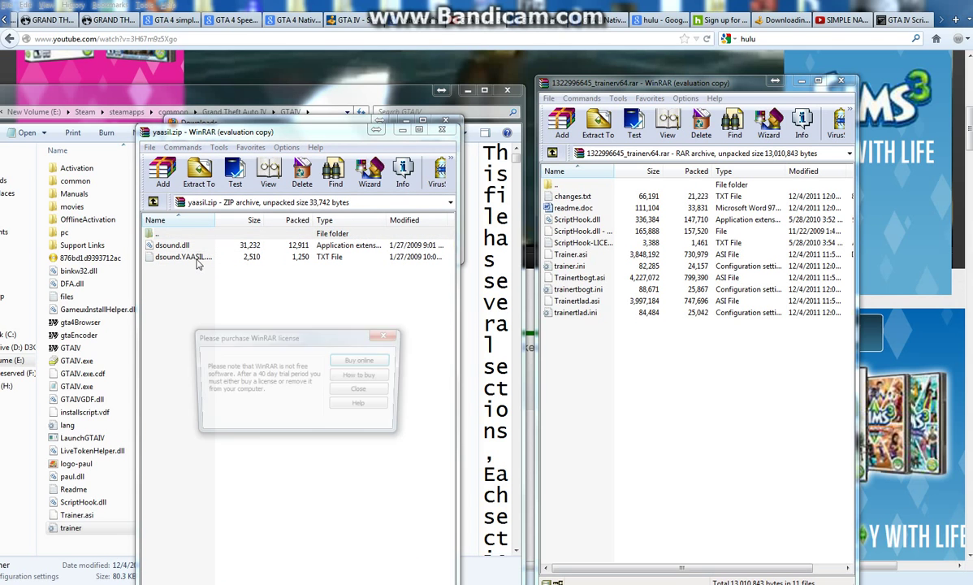
click(386, 336)
drag(170, 247, 95, 549)
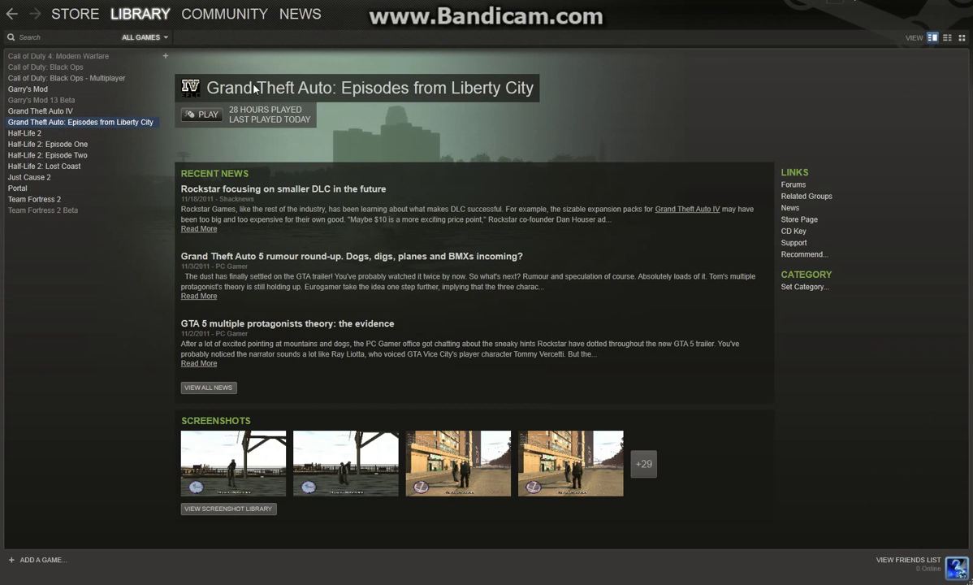
Select Grand Theft Auto IV, press PLAY, accept the CD key notice, and play from Social Club
click(47, 109)
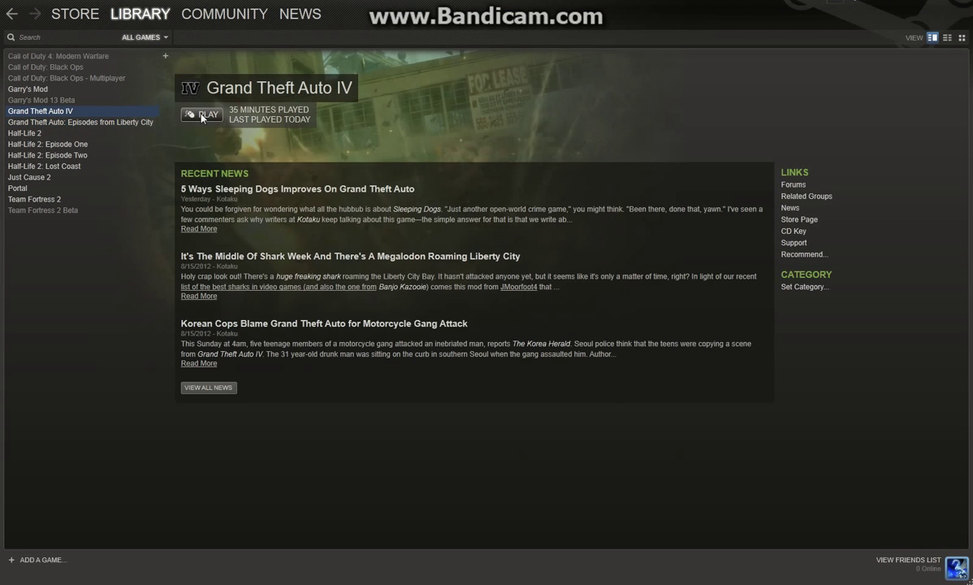
click(202, 115)
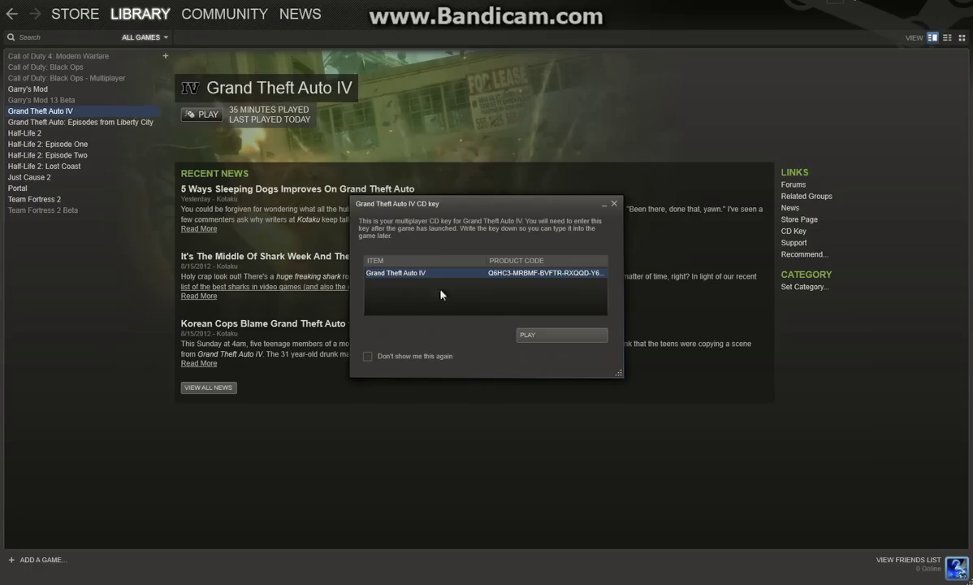
click(552, 337)
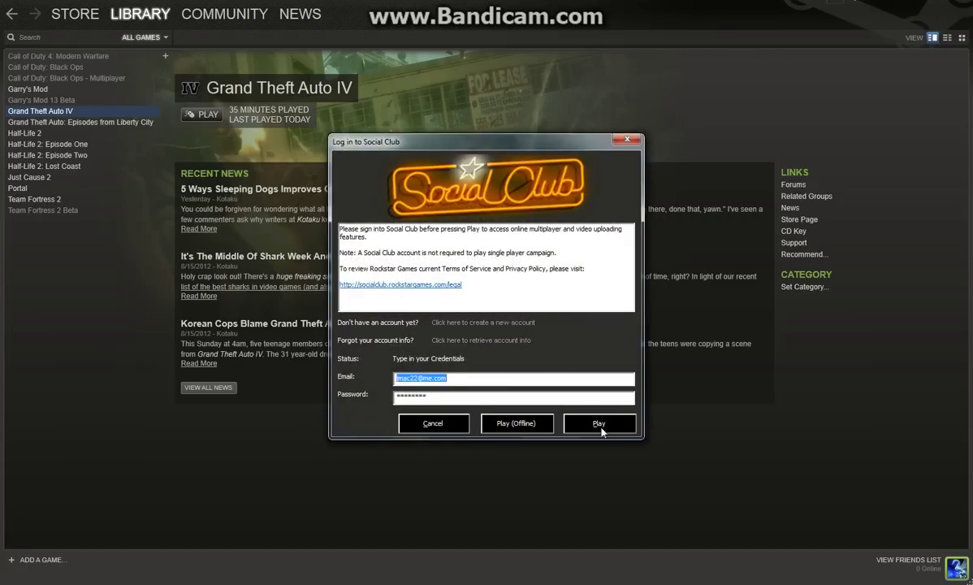
click(599, 423)
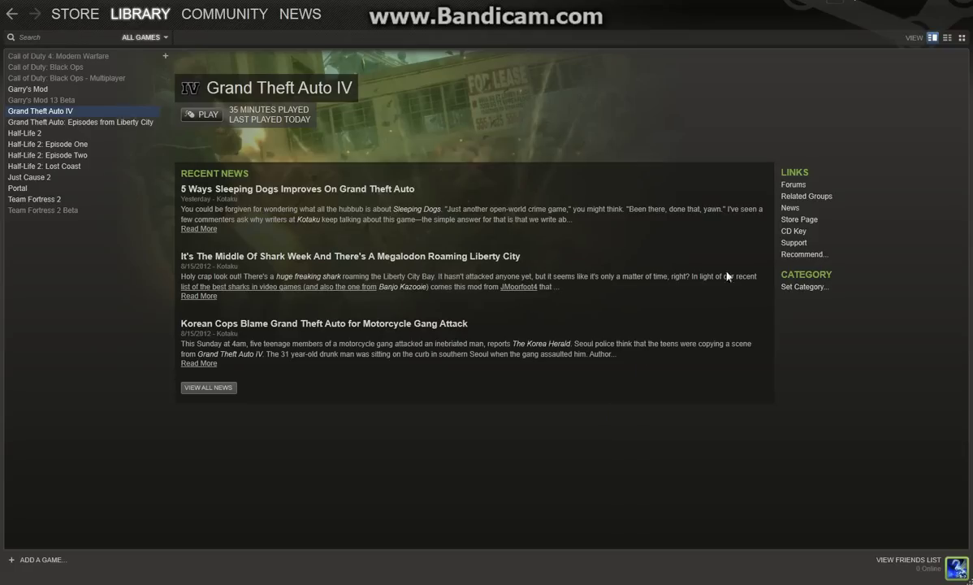
drag(906, 47, 804, 116)
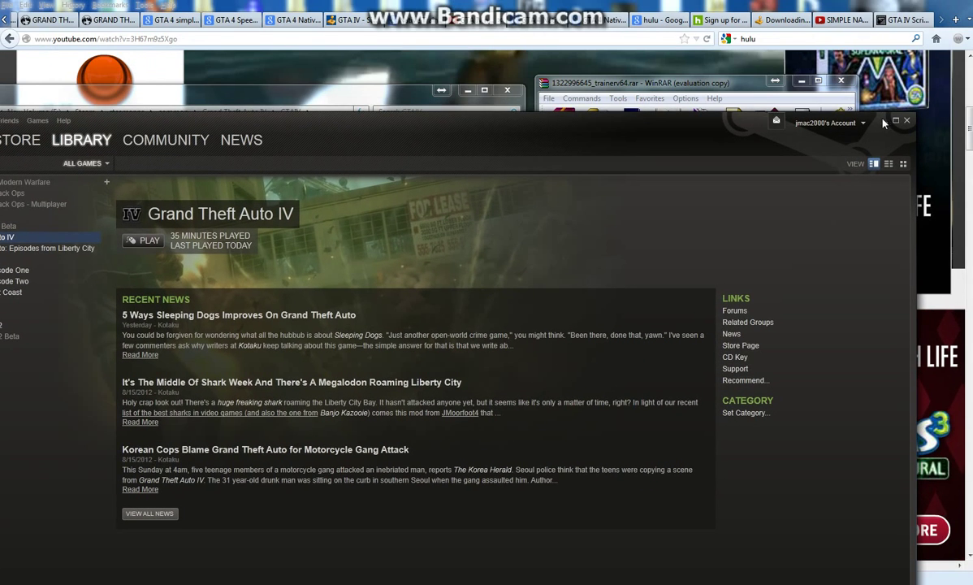
Minimize Steam, return to Firefox, and scroll the GTA 4 Native trainer video to its title
click(883, 120)
click(915, 9)
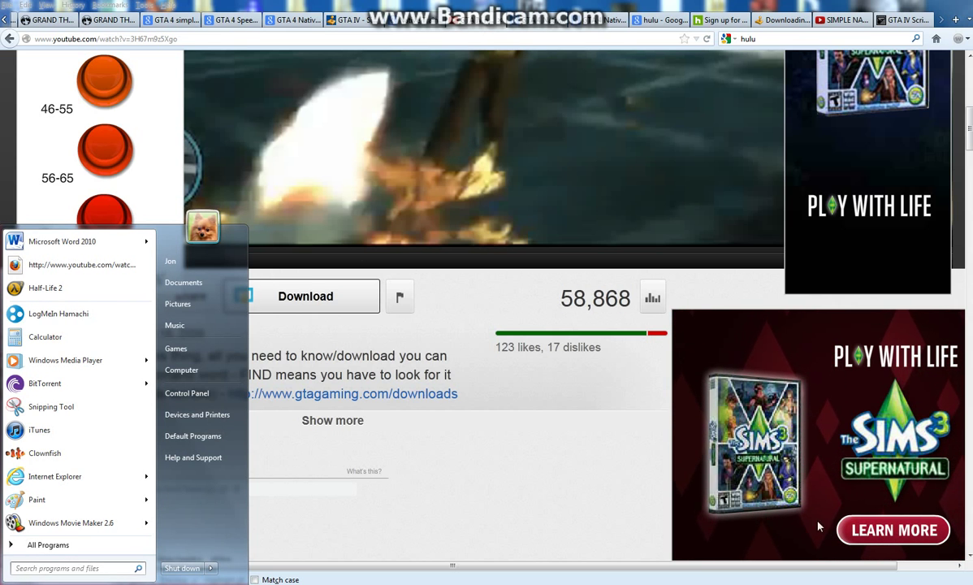
click(503, 453)
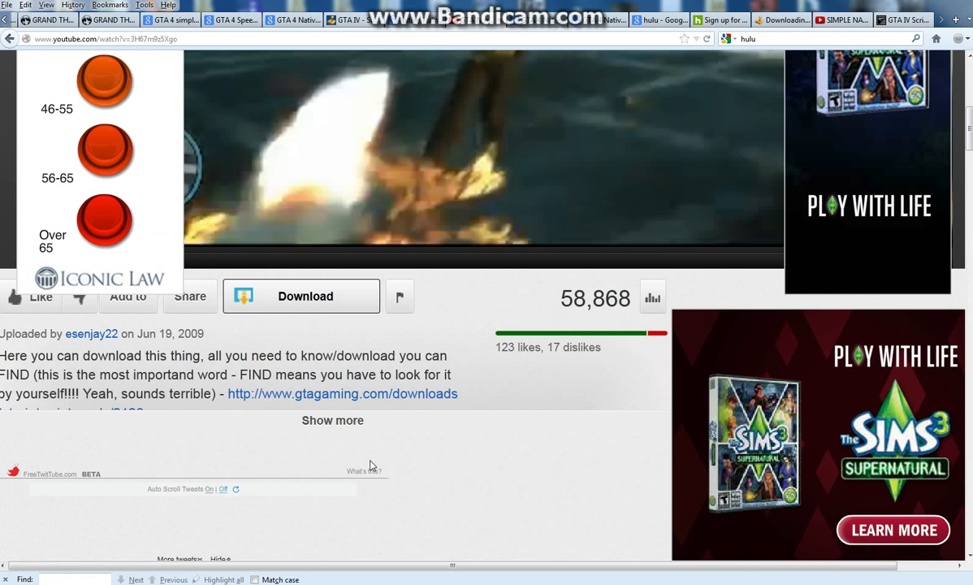
scroll(610, 282, up, 3)
scroll(610, 282, up, 5)
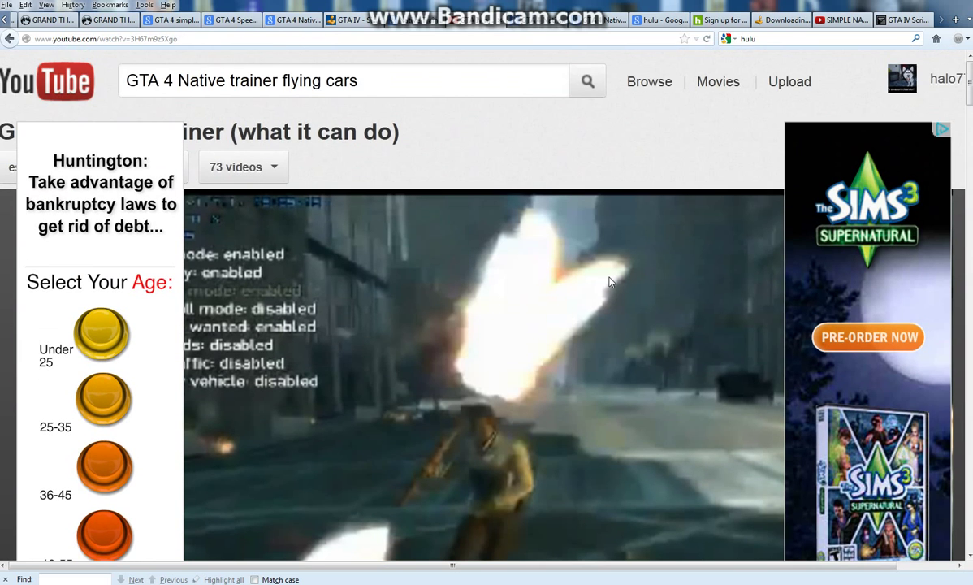